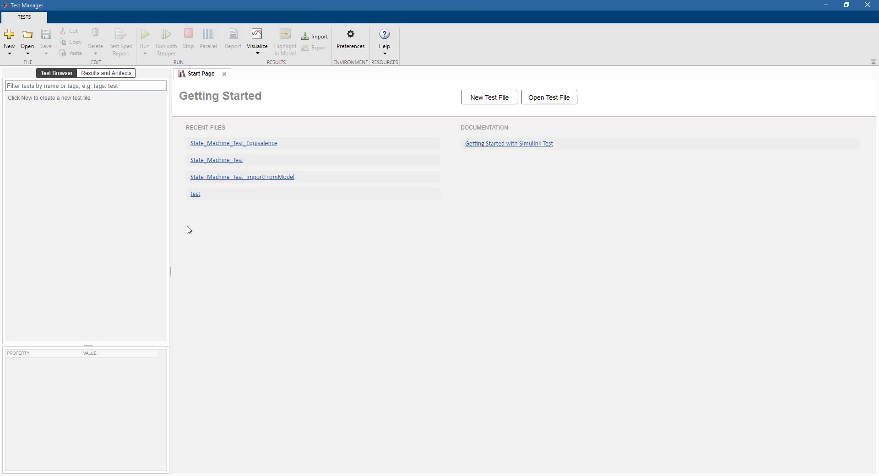
Load the test file State_Machine_Test_Equivalence.mldatx into Test Manager
click(31, 54)
click(41, 65)
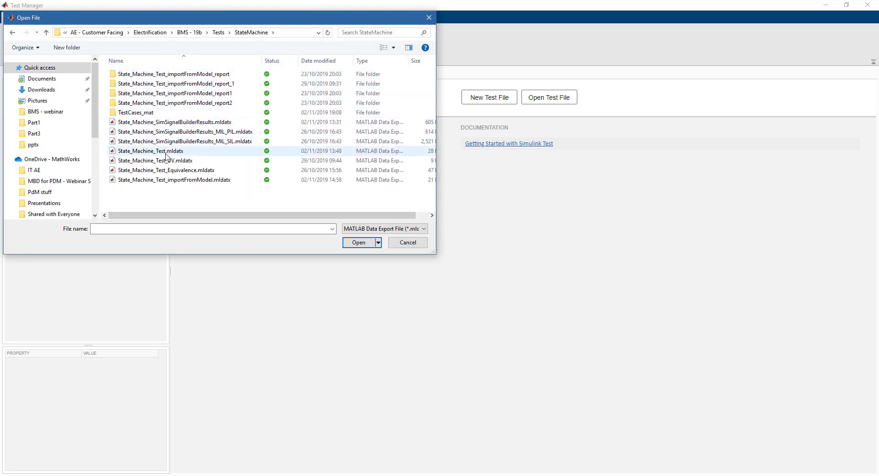
click(173, 171)
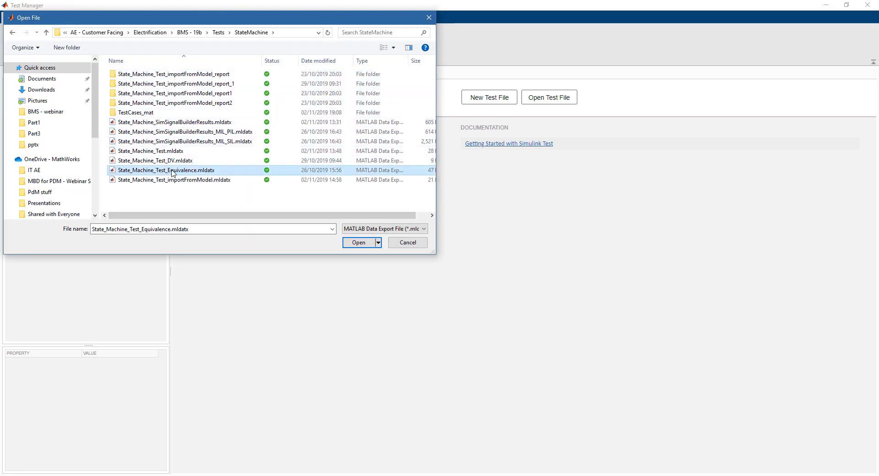
click(356, 243)
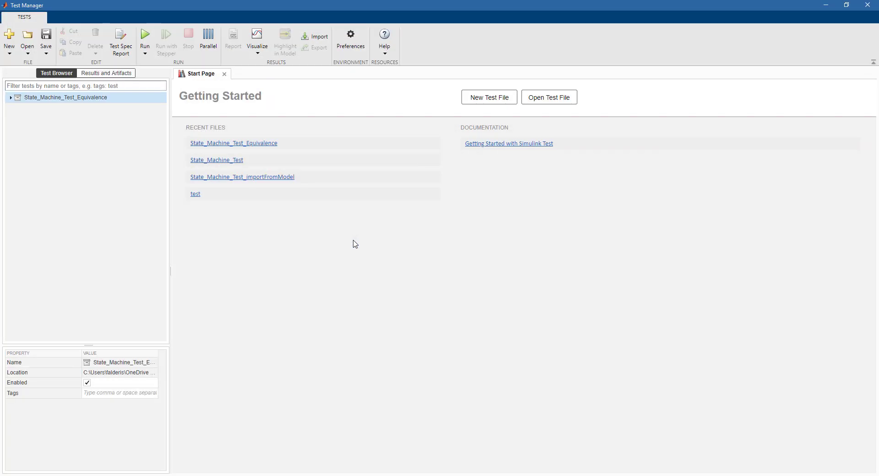
Expand the test file, review its Coverage Settings, and select the MIL_SIL suite
click(43, 97)
click(11, 99)
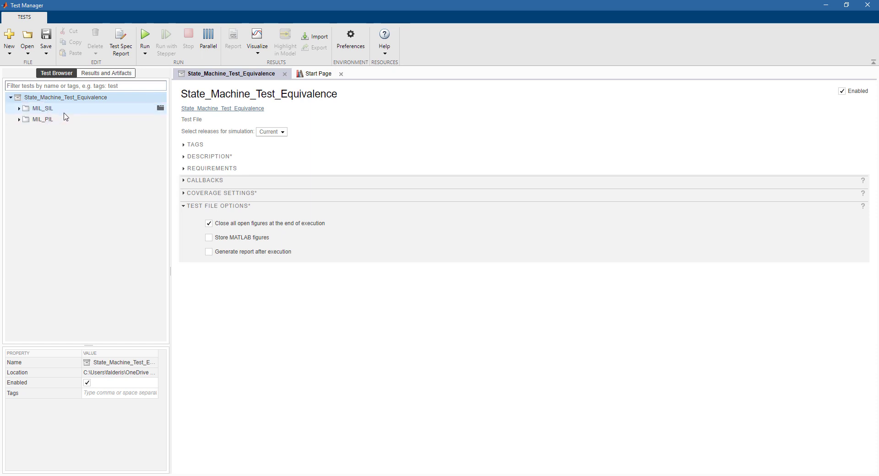
click(184, 193)
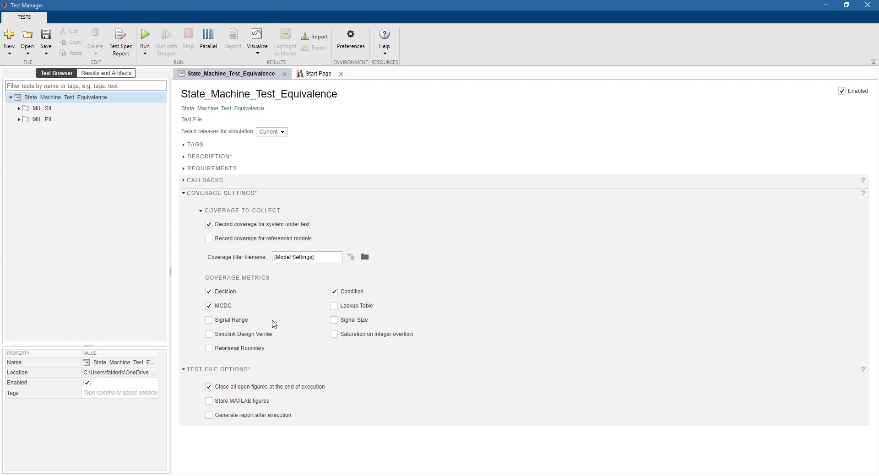
click(185, 194)
click(56, 113)
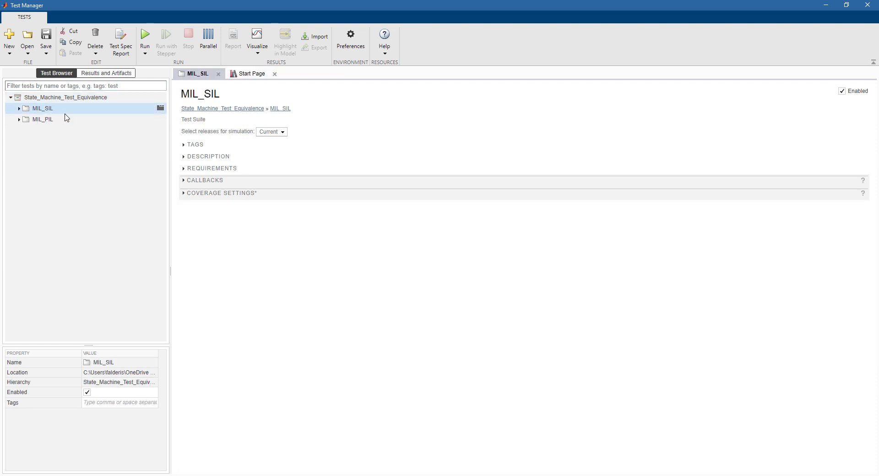
Open the BMS_Charging_CC_CV test and show Simulation 1's State_Machine model and SignalBuilder harness
click(19, 109)
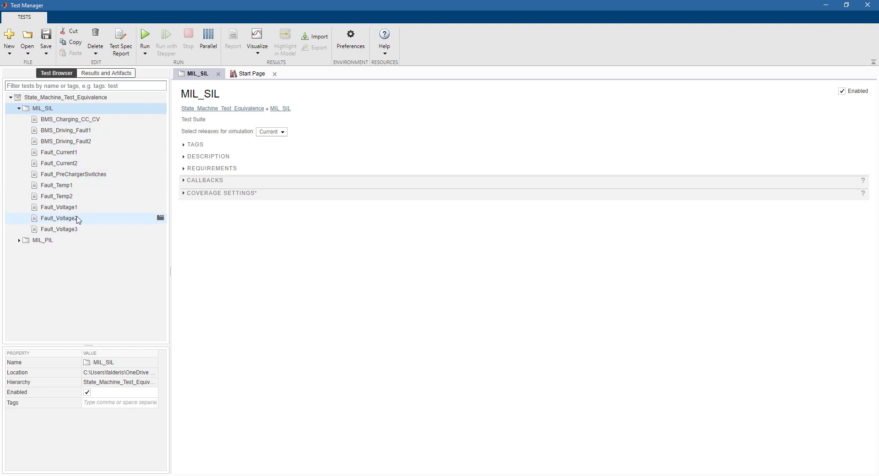
click(79, 120)
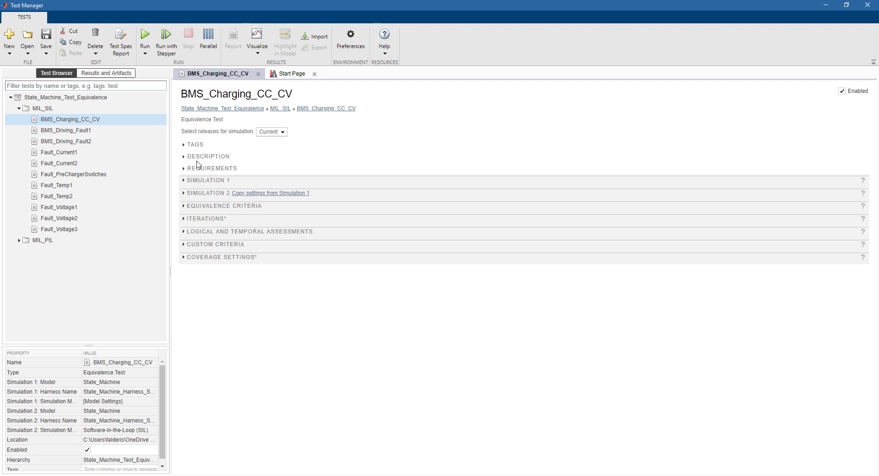
click(204, 181)
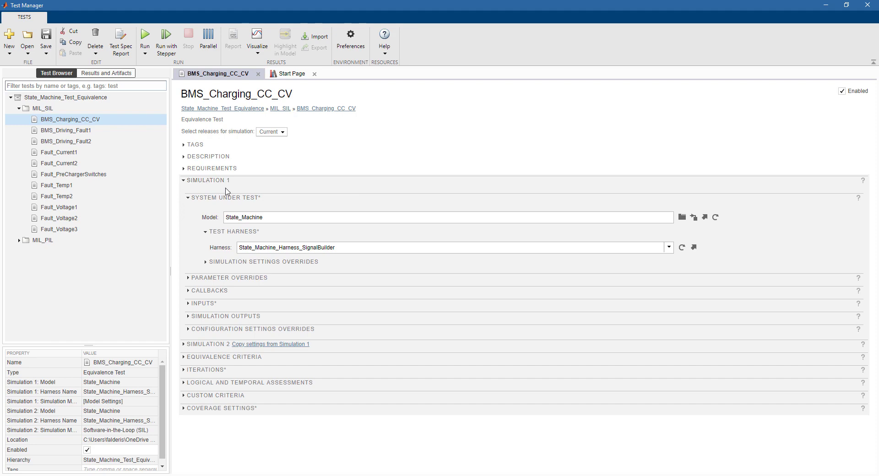
click(693, 247)
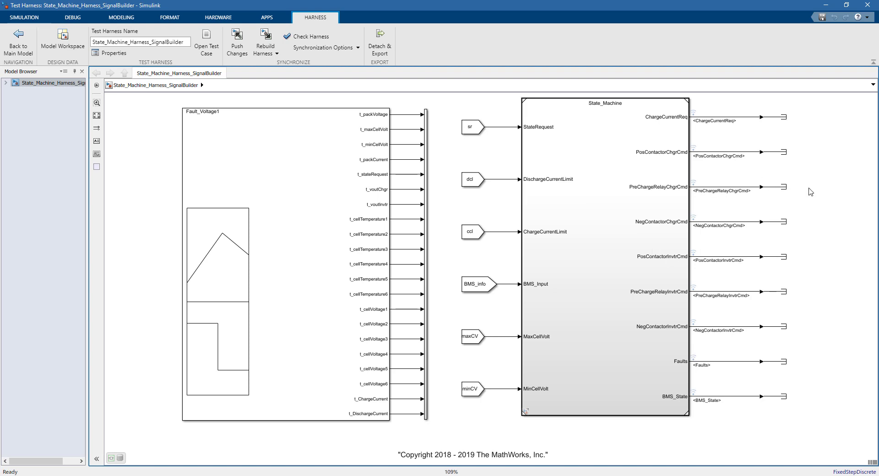
click(866, 5)
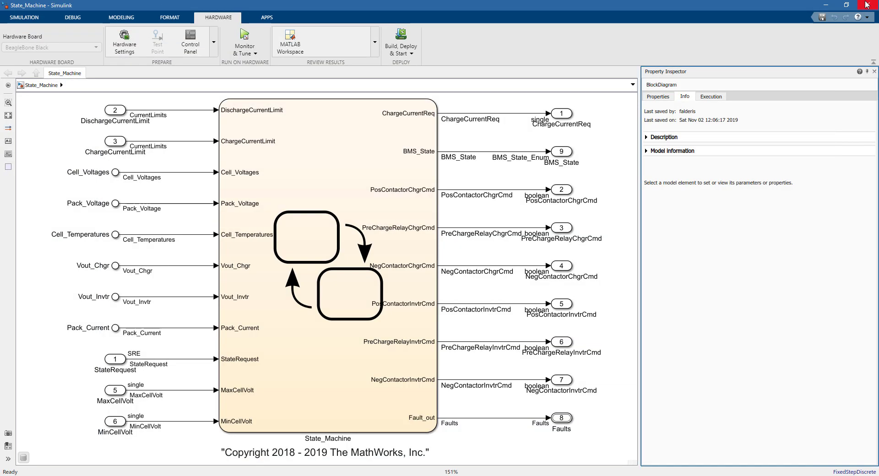
click(866, 5)
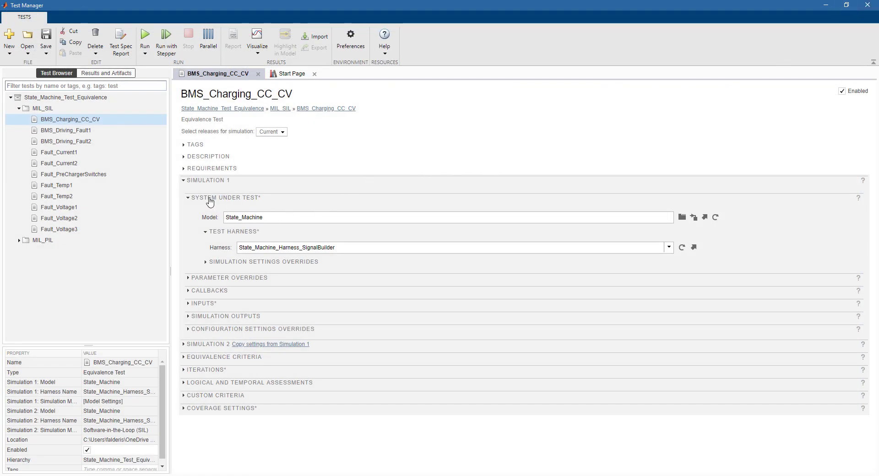
Confirm Simulation 2's override keeps Simulation Mode at Software-in-the-Loop (SIL), then collapse its sections
click(184, 181)
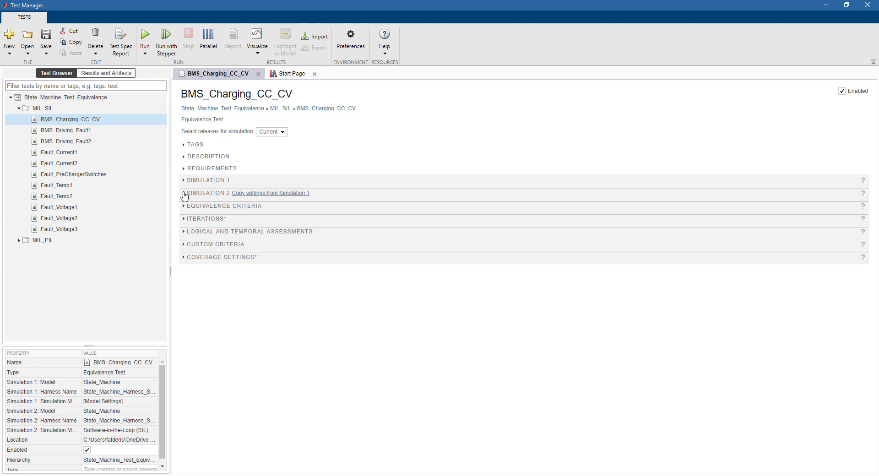
click(184, 194)
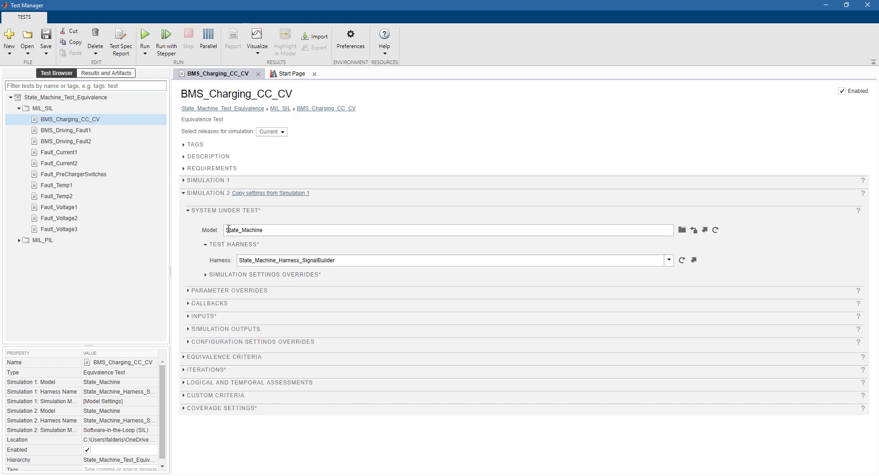
click(206, 276)
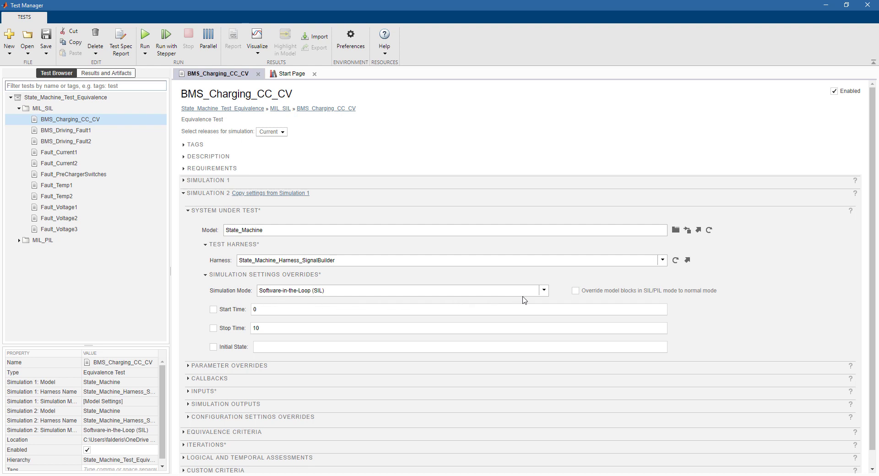
click(543, 290)
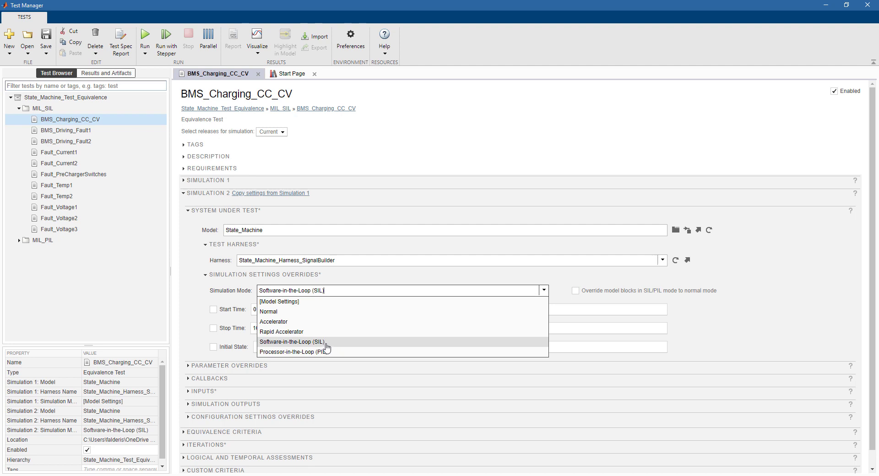
click(309, 342)
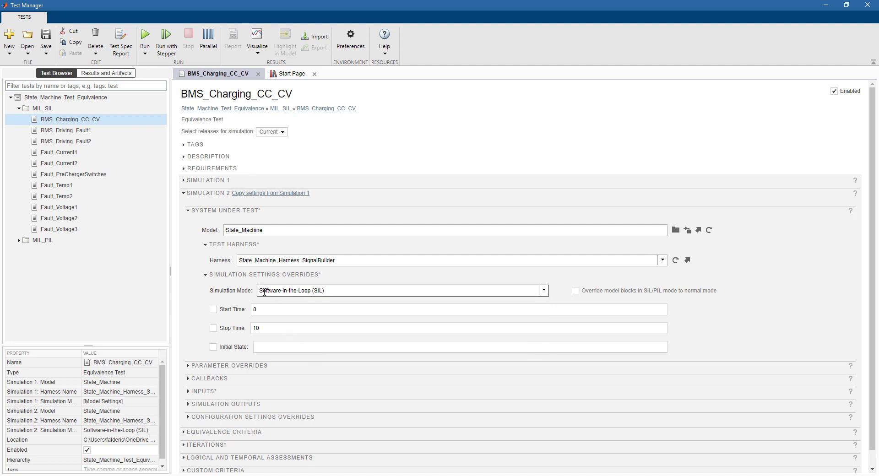
click(189, 214)
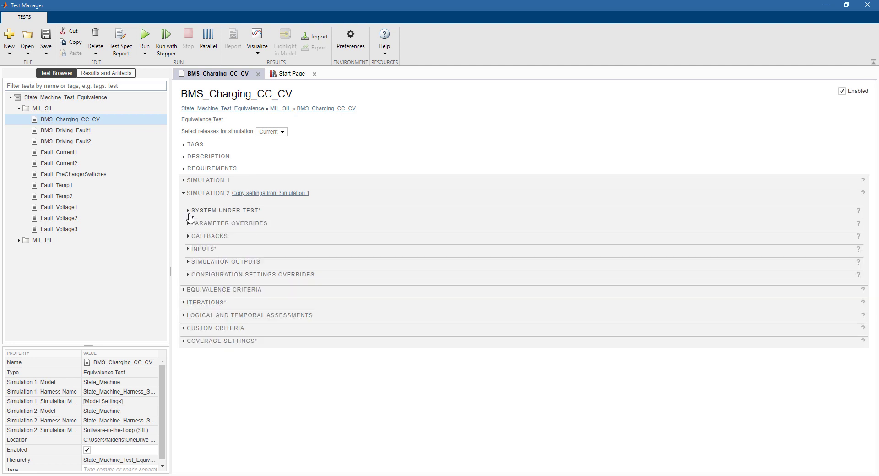
click(183, 196)
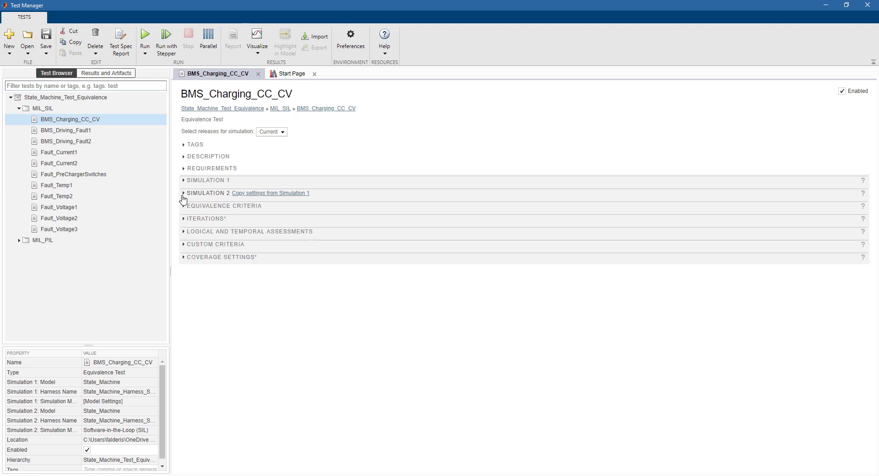
Run the MIL_SIL suite from its context menu so all 11 tests pass
right_click(37, 110)
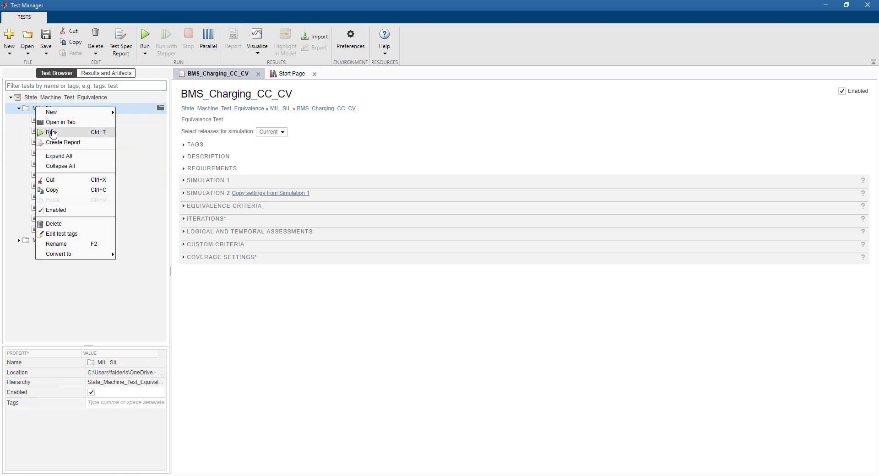
click(52, 133)
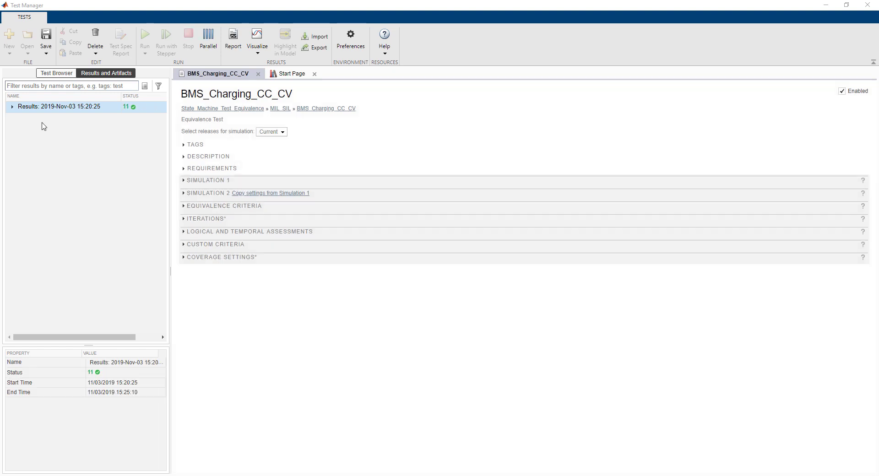
Expand the new run's results down to BMS_Charging_CC_CV's equivalence criteria signals
click(13, 106)
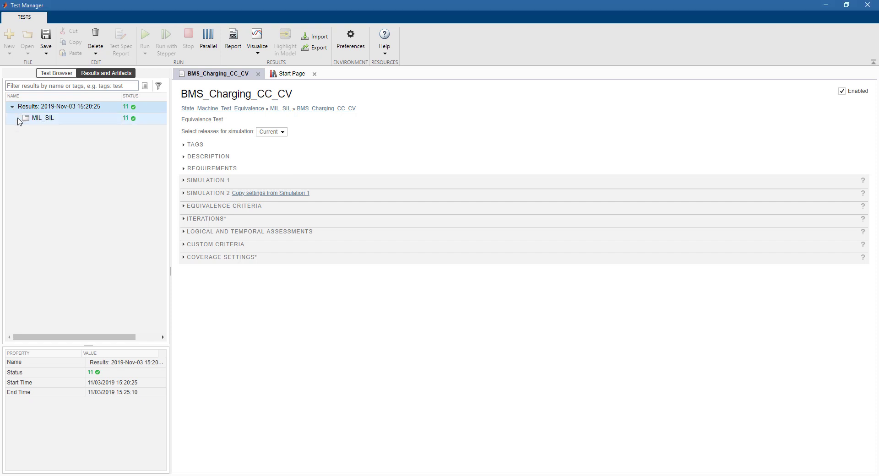
click(18, 118)
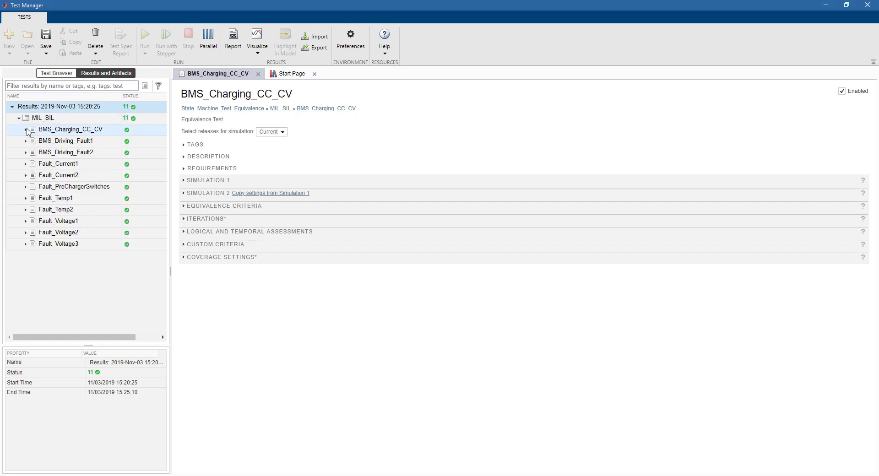
click(26, 130)
click(33, 141)
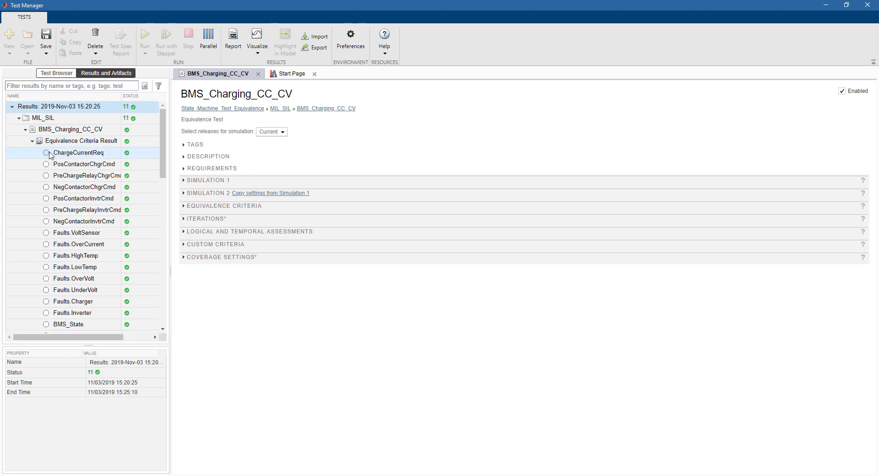
Plot baseline versus SIL for PosContactorChgrCmd, PreChargeRelayChgrCmd, NegContactorChgrCmd and PosContactorInvtrCmd
click(50, 155)
click(47, 164)
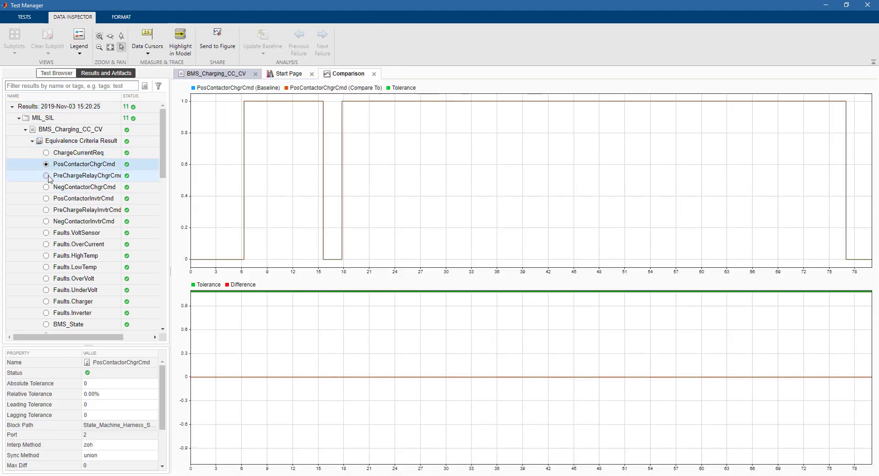
click(46, 176)
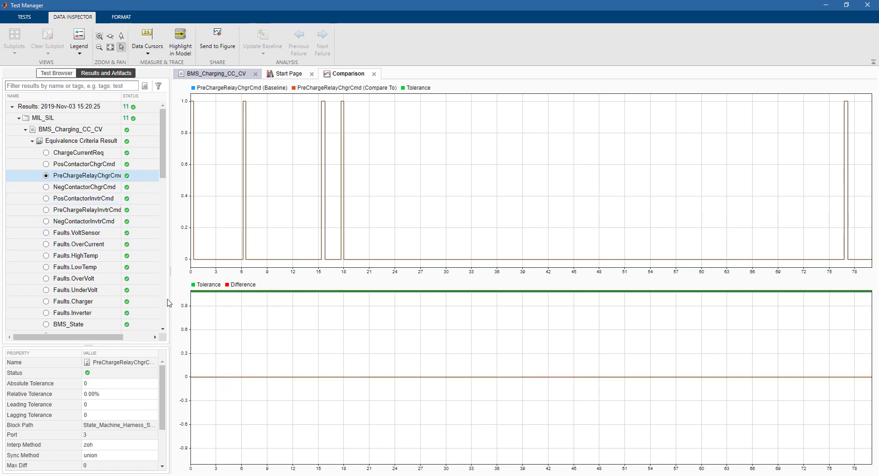
click(46, 187)
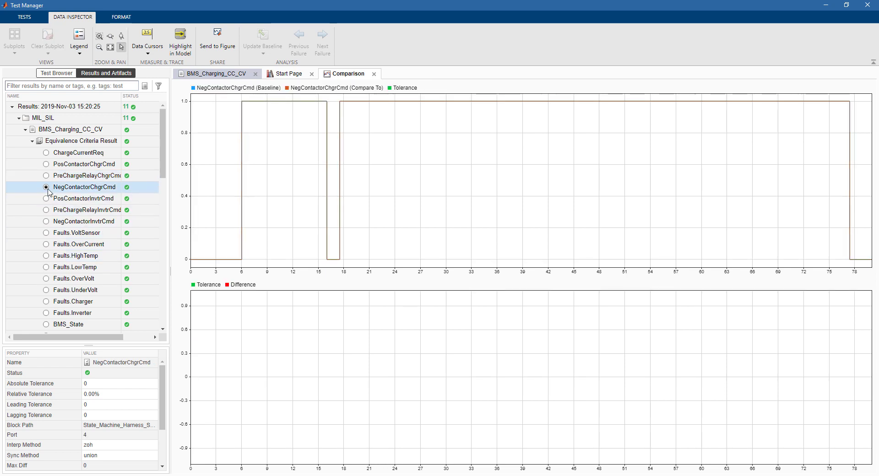
click(46, 199)
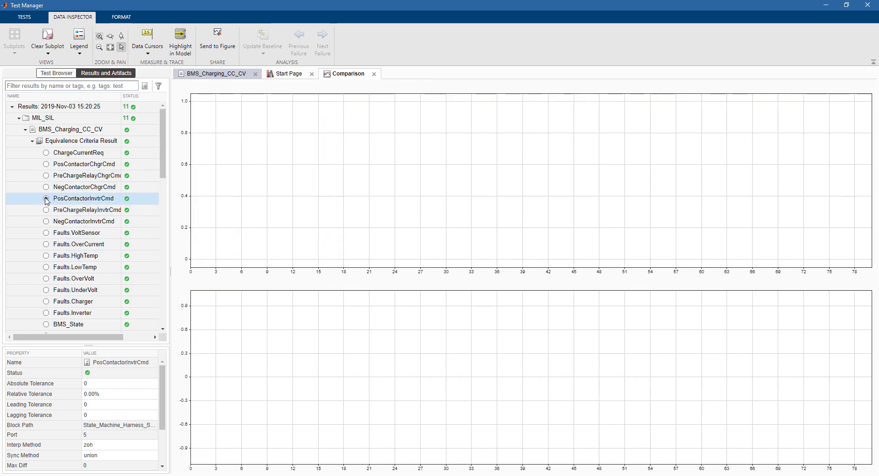
Open the 2019-Nov-03 15:20:25 result summary and color State_Machine with its ModelRefSIL aggregated coverage
click(32, 141)
click(25, 130)
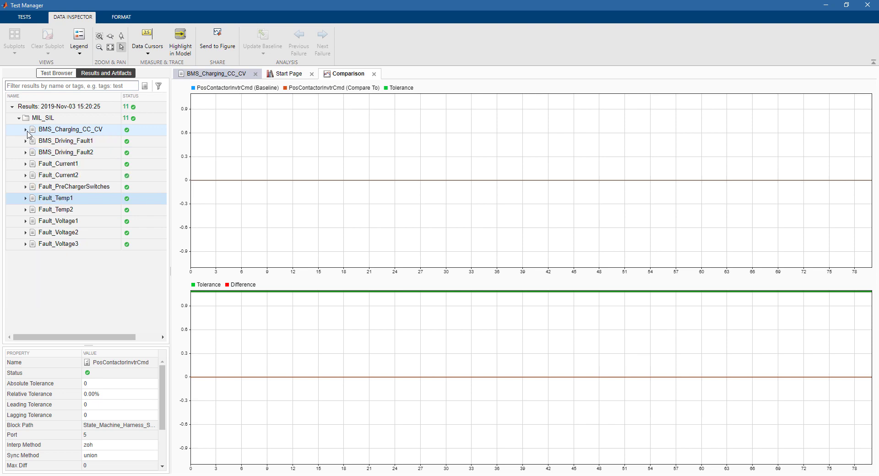
click(50, 108)
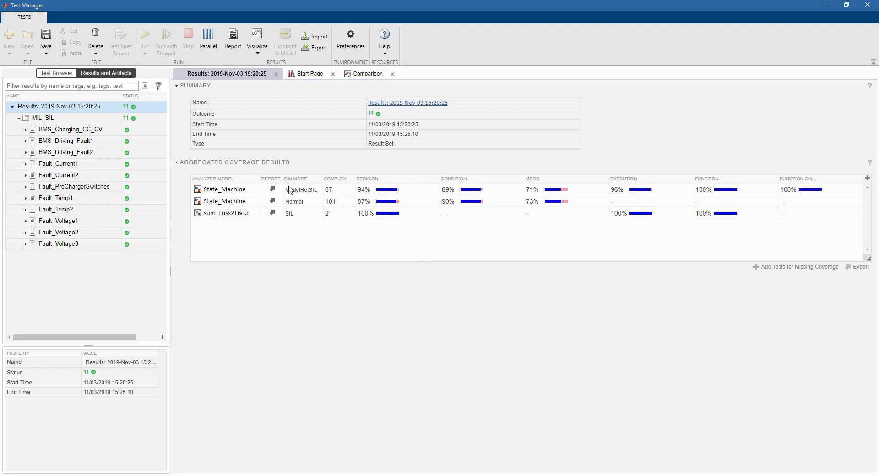
click(242, 189)
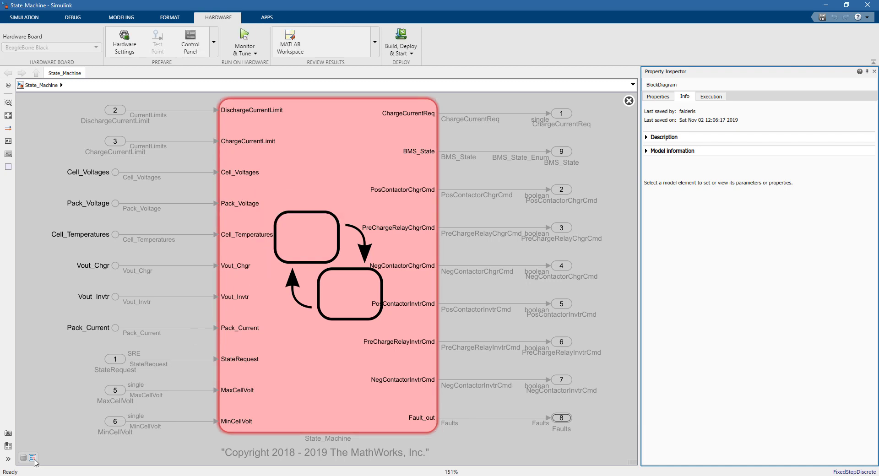
Open State_Machine's Coverage Details showing 94% decision, 89% condition and 71% MCDC coverage
click(34, 460)
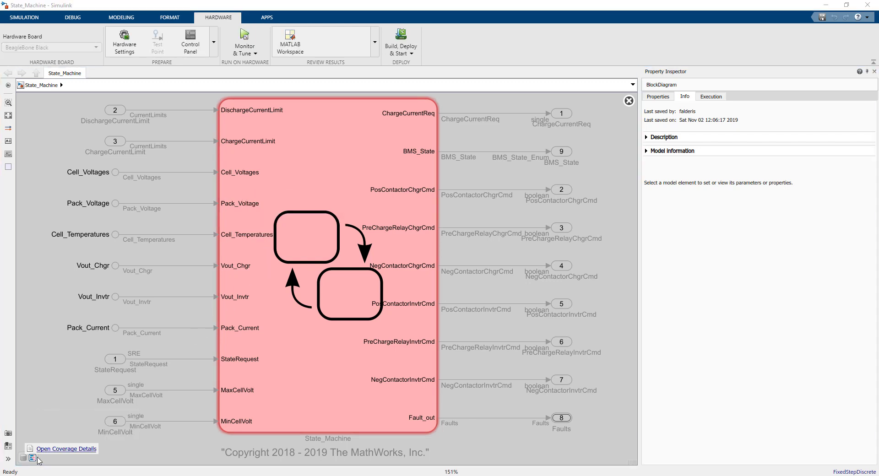
click(47, 451)
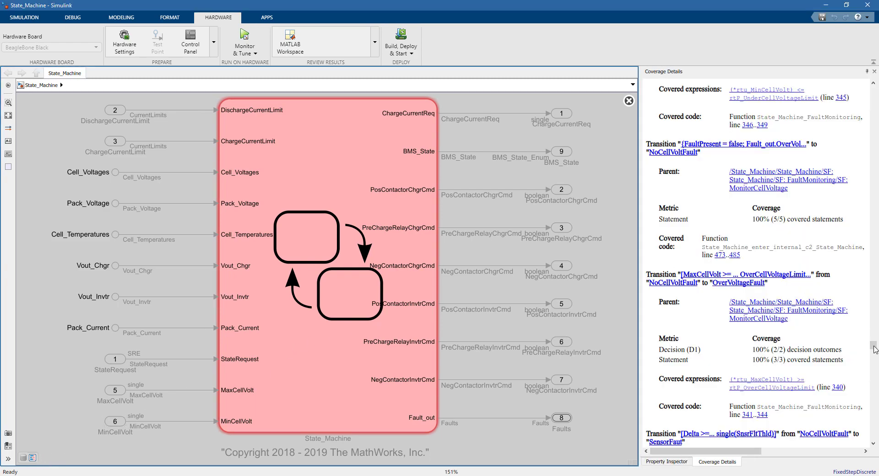
drag(873, 347, 873, 444)
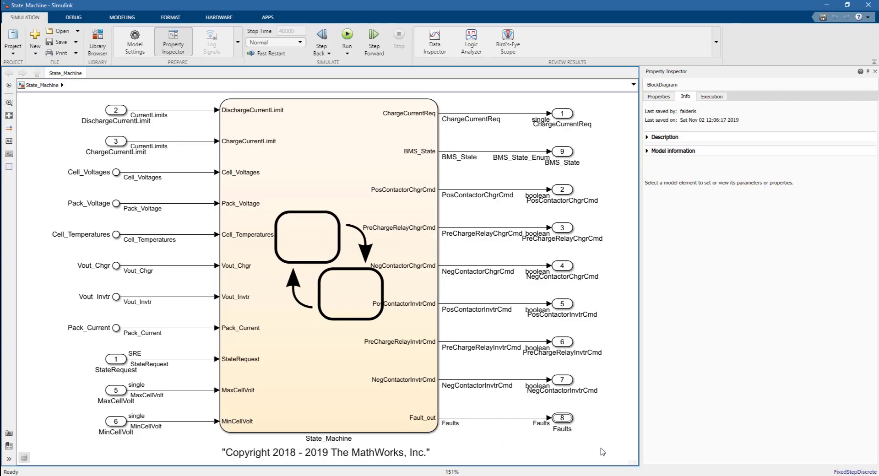
Open the State_Machine_Harness_SignalEditor harness and its Configuration Parameters showing BeagleBone Black
click(626, 460)
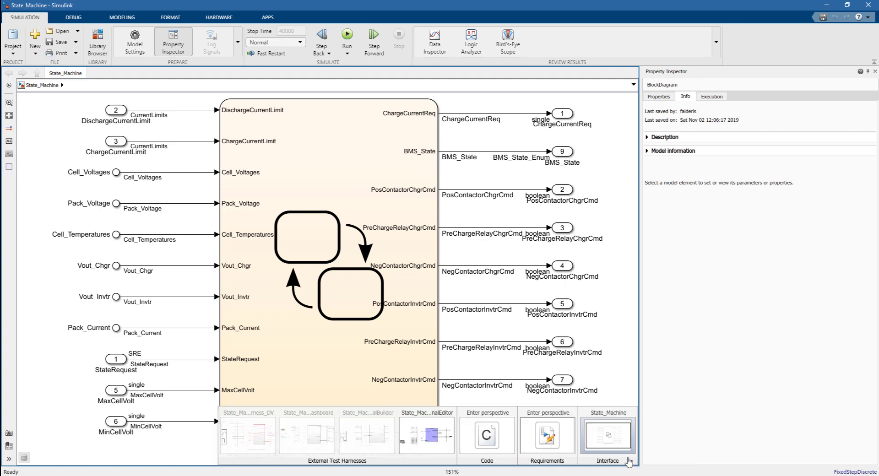
click(423, 434)
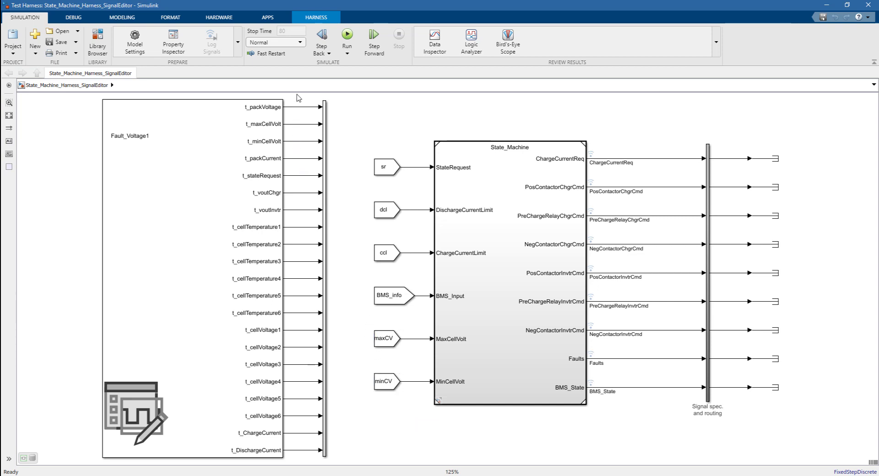
click(135, 41)
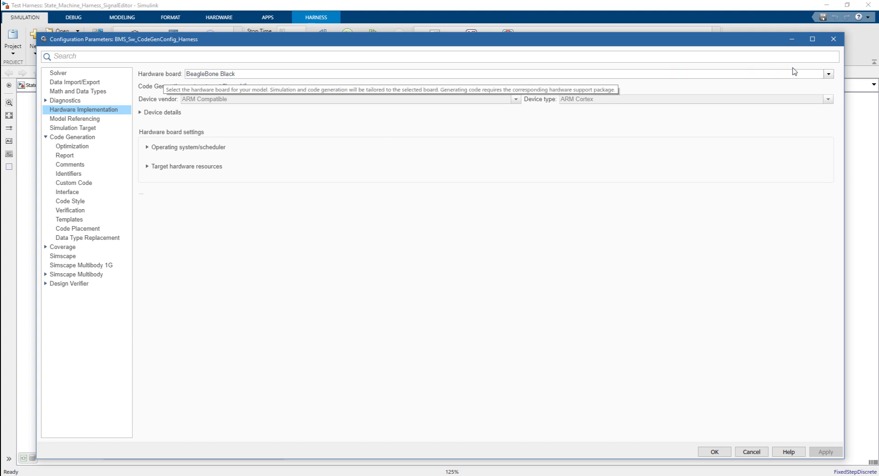
Keep BeagleBone Black as hardware board, check the code profiling verification options, and apply
click(828, 75)
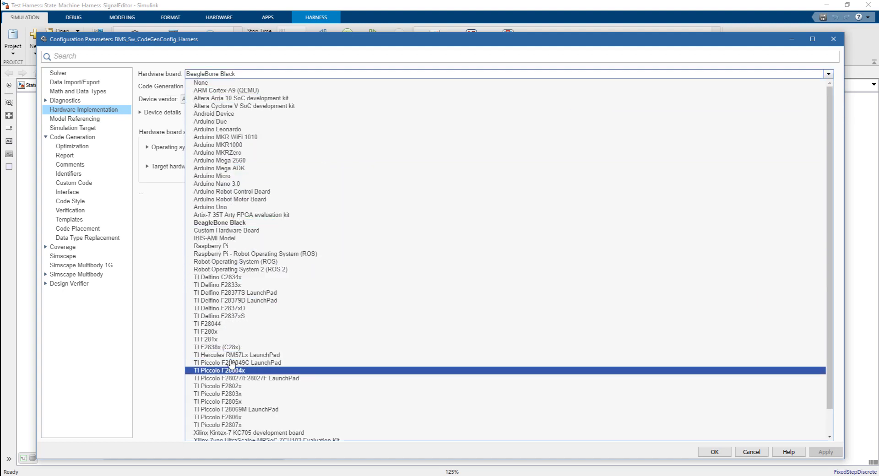
click(169, 221)
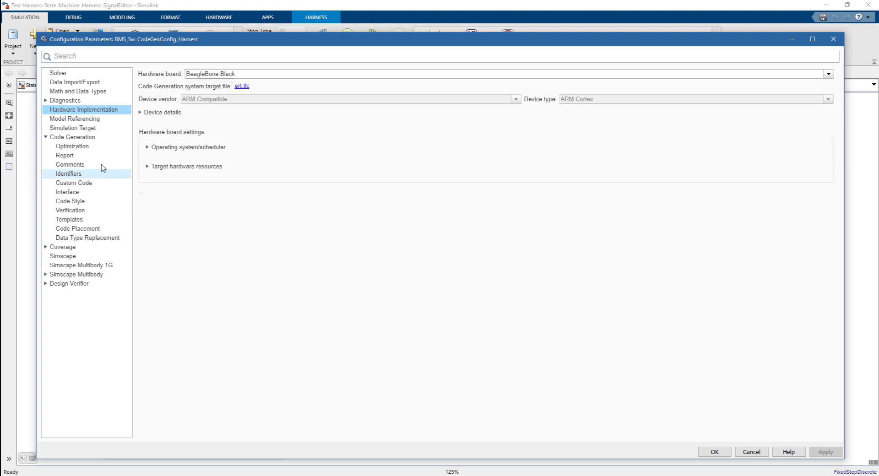
click(70, 210)
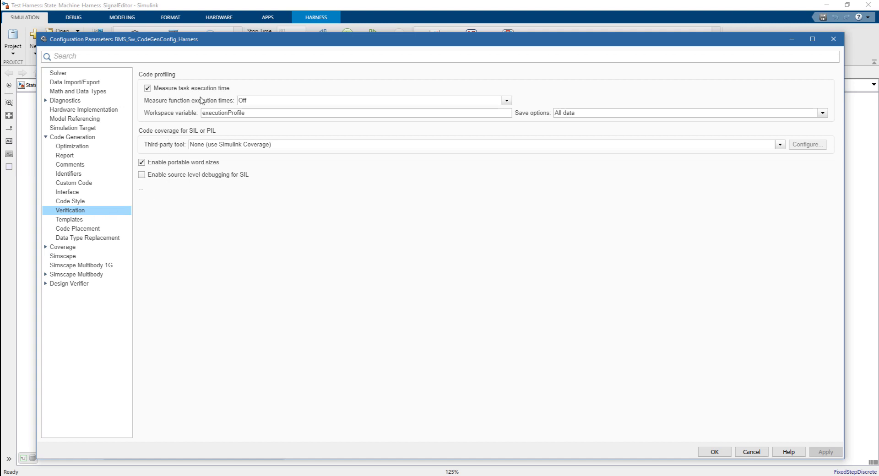
click(727, 452)
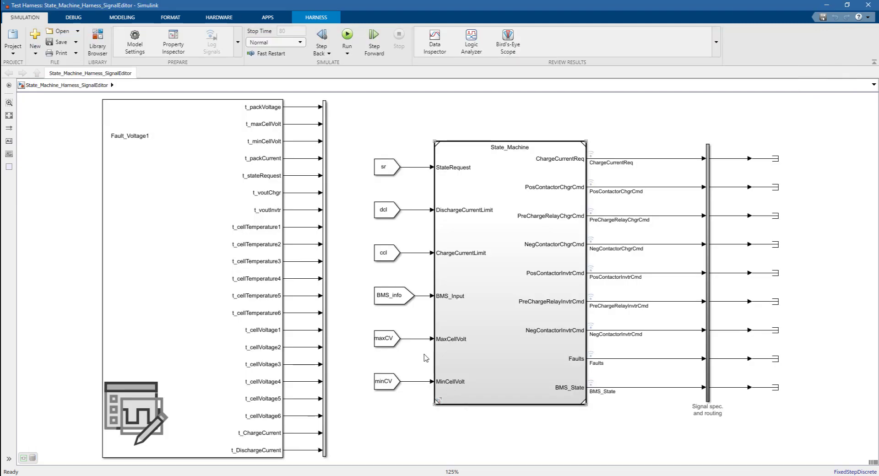
Launch the SIL/PIL Manager from the APPS gallery for the SignalEditor harness
click(268, 18)
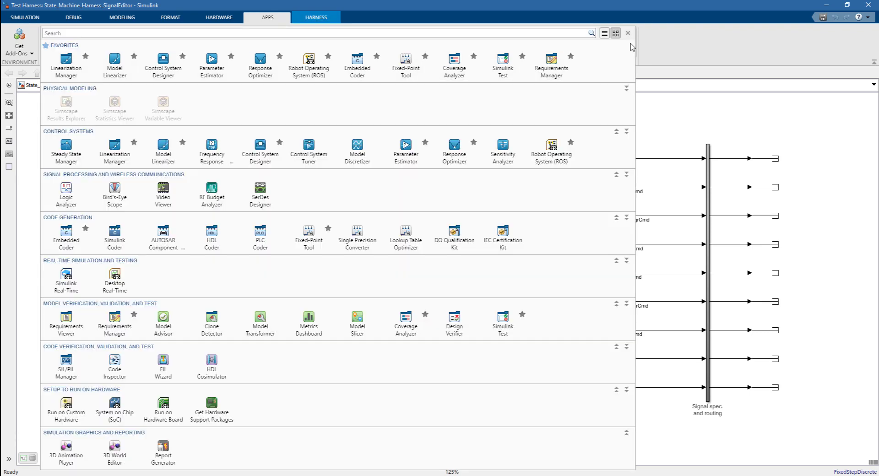
click(632, 42)
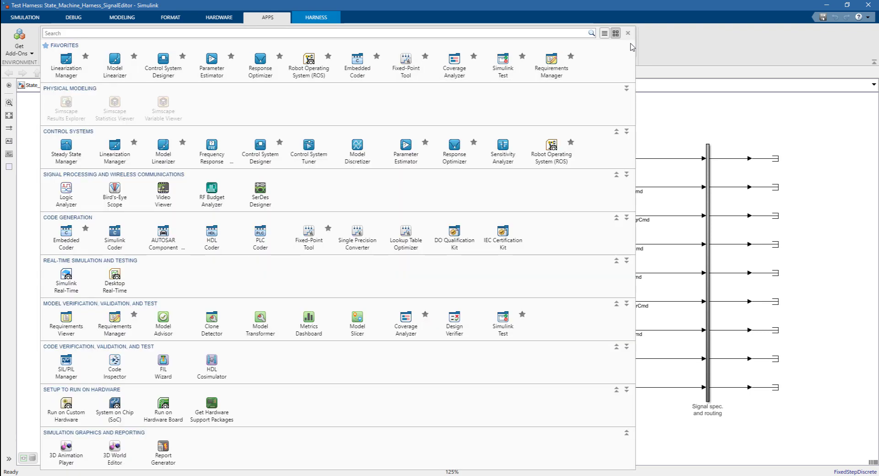
click(66, 366)
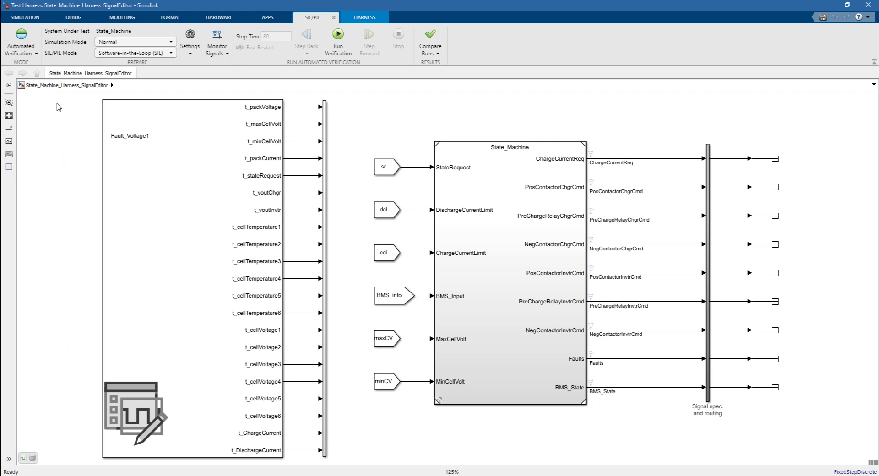
Run Automated Verification of State_Machine in Processor-in-the-Loop (PIL) mode
click(170, 53)
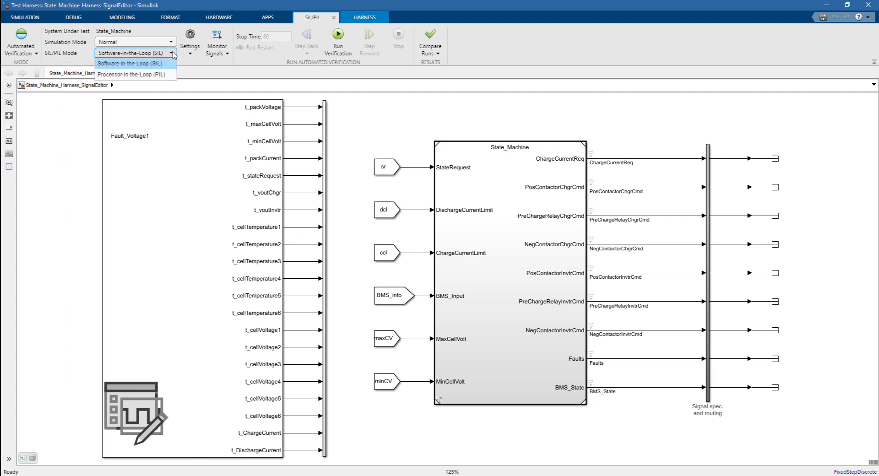
click(151, 75)
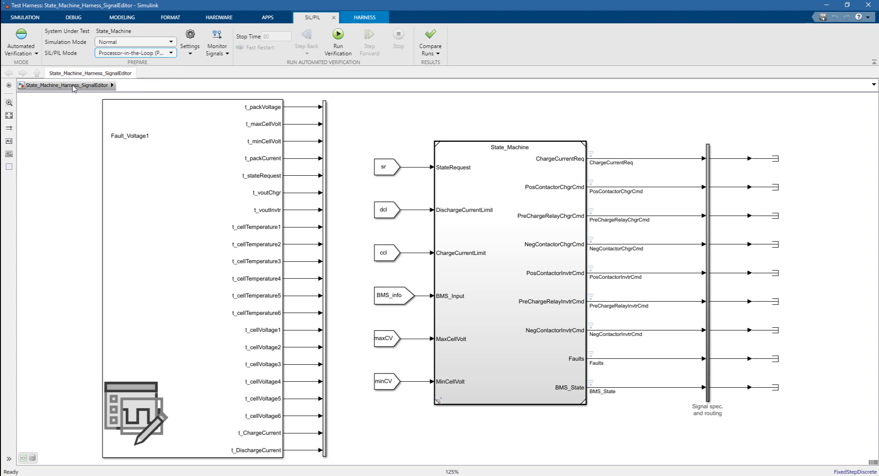
click(35, 53)
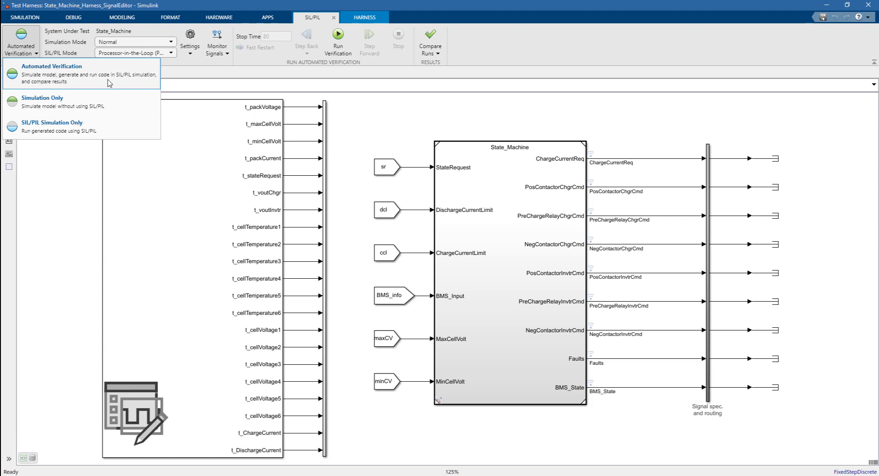
click(44, 78)
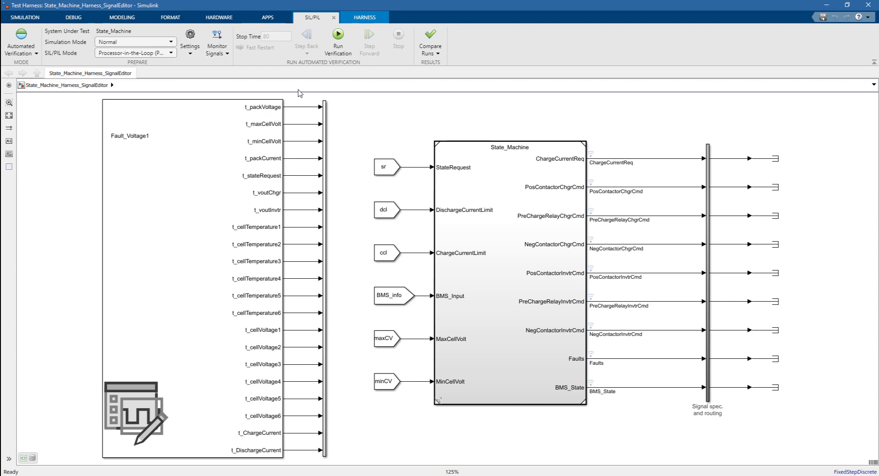
click(339, 36)
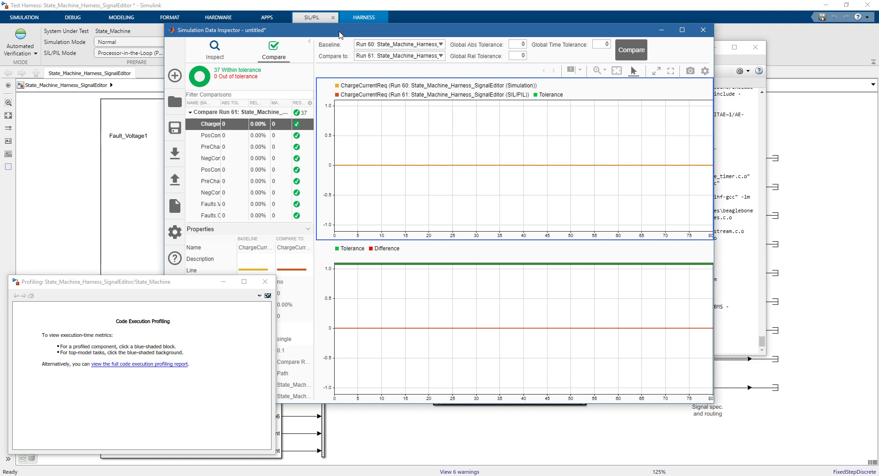
Check the PreChargeRelayChgrCmd comparison in Data Inspector, then close Data Inspector
drag(339, 35, 456, 31)
click(362, 144)
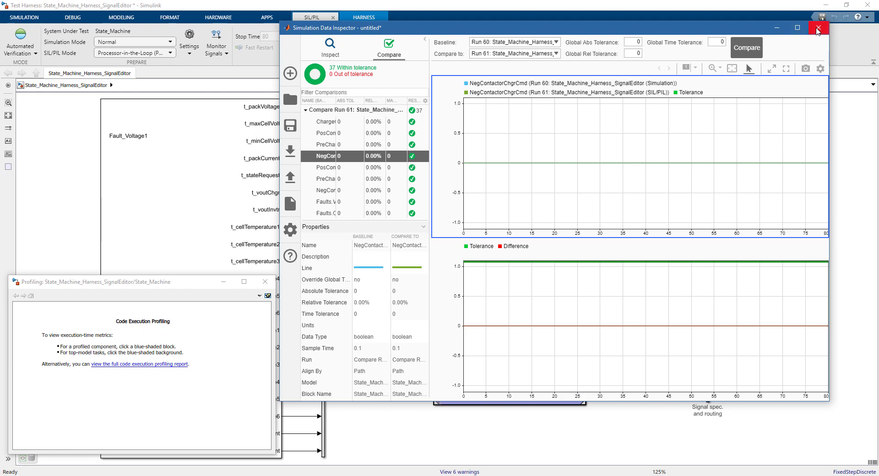
click(817, 28)
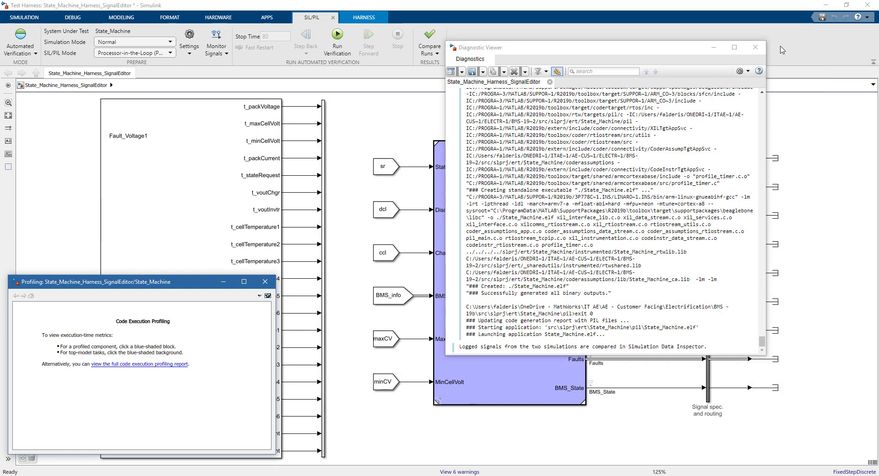
Close the Diagnostic Viewer and open the full code execution profiling report
click(756, 48)
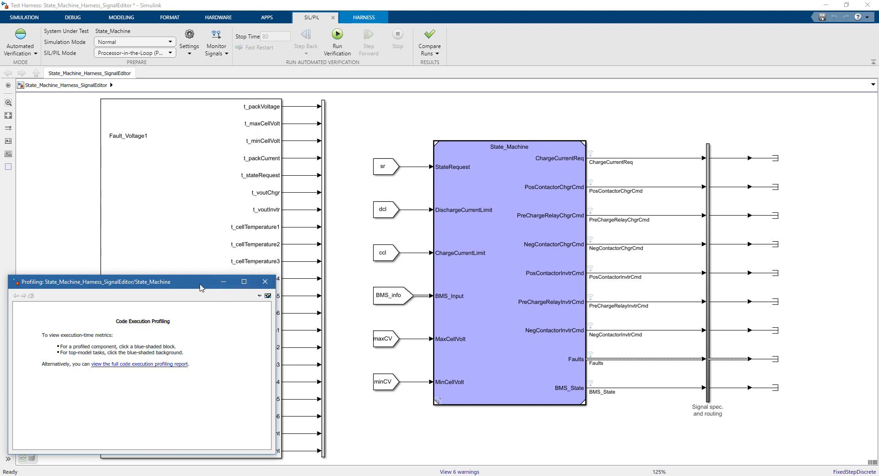
drag(200, 287, 501, 175)
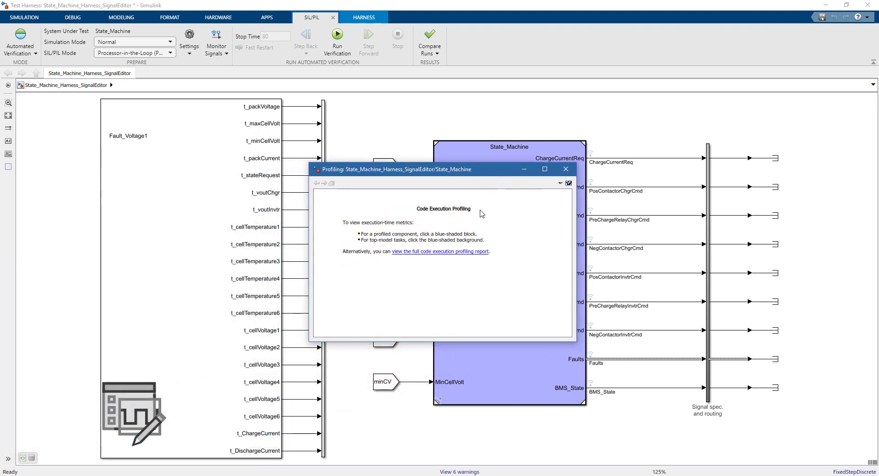
click(456, 251)
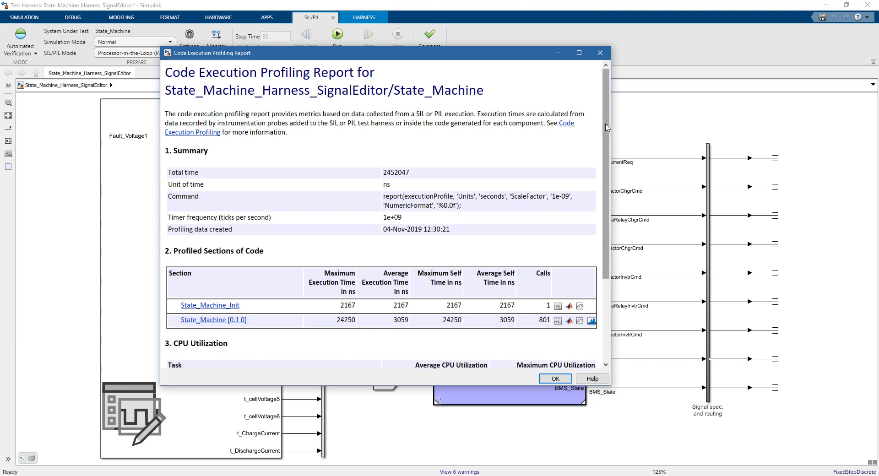
Scroll the report to State_Machine [0.1.0]'s 3059 ns average execution time
drag(606, 127, 609, 205)
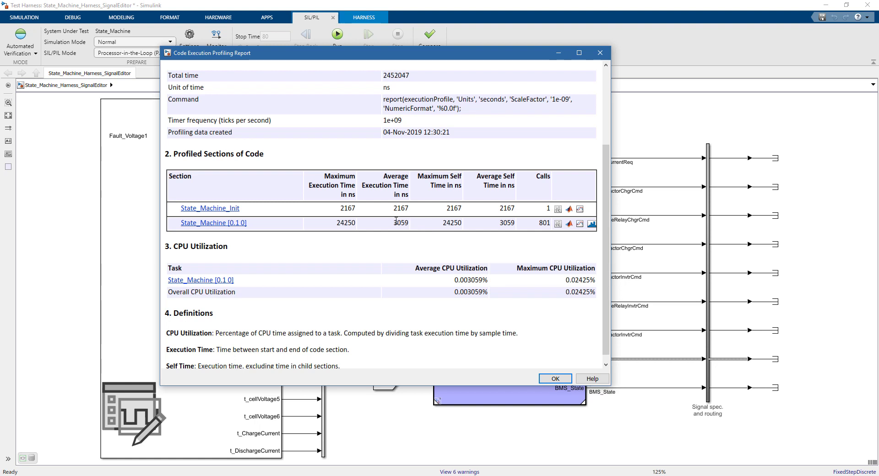
drag(392, 224, 397, 222)
click(425, 236)
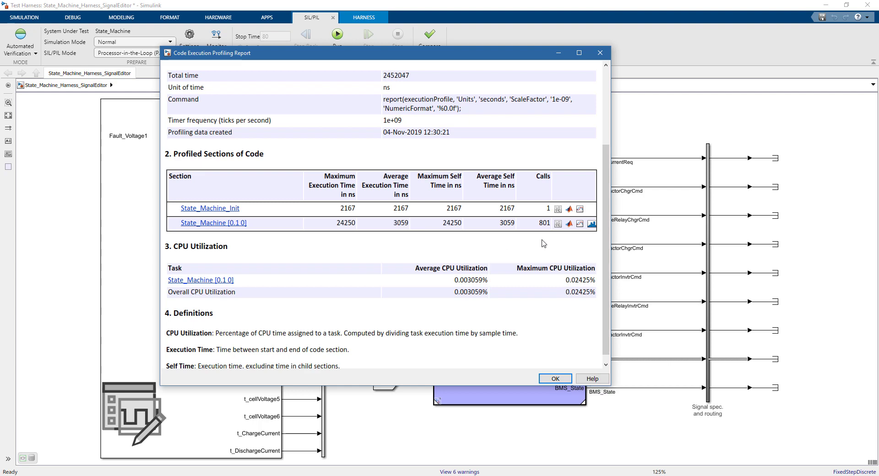
Plot State_Machine [0.1 0] execution time in Data Inspector from the report's plot icon
click(580, 226)
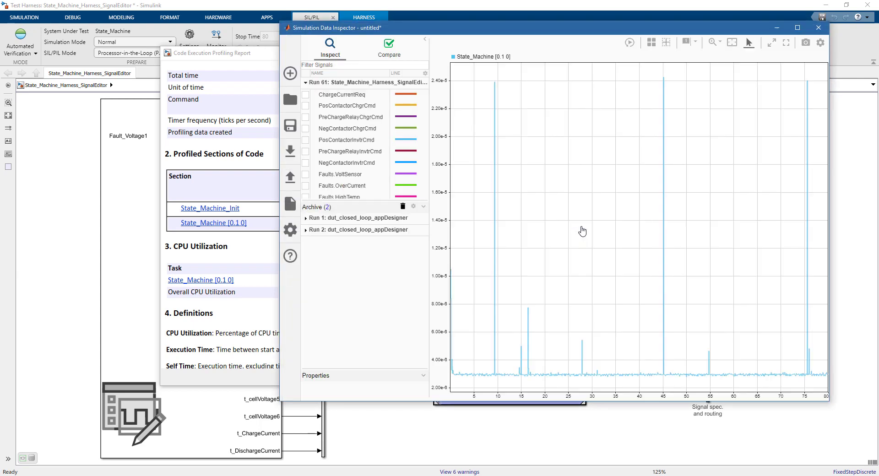